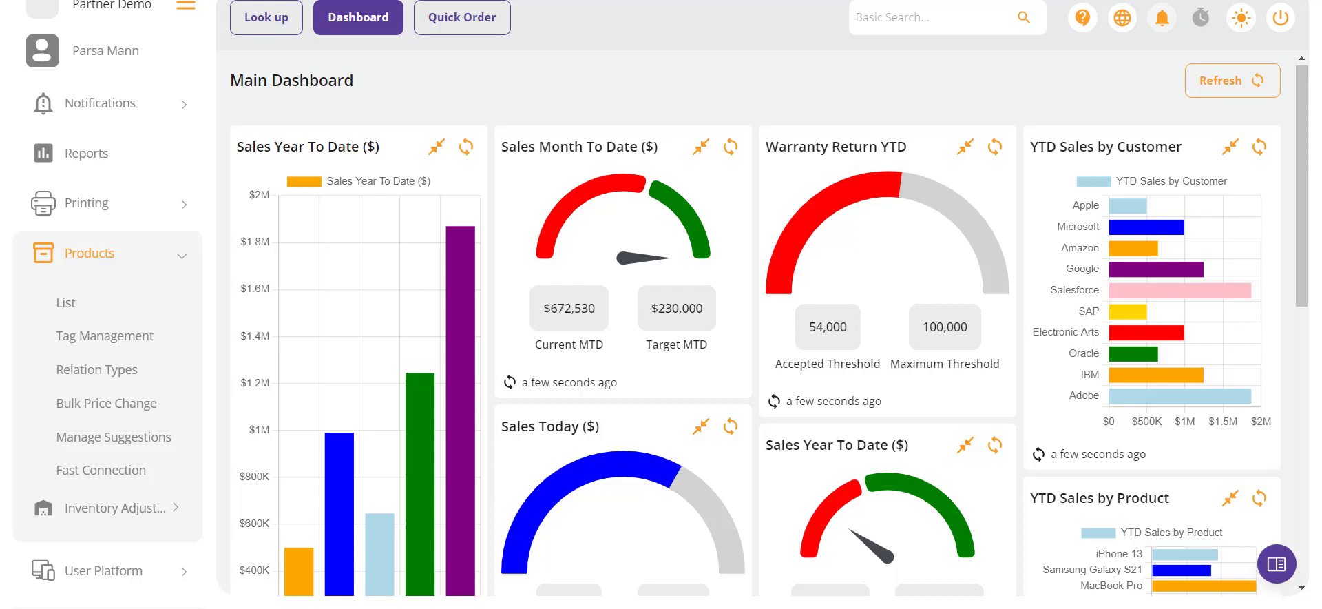
Step: Open the Fast Connection page for products and look through the table's number, tag and related part columns and the search filters
click(105, 471)
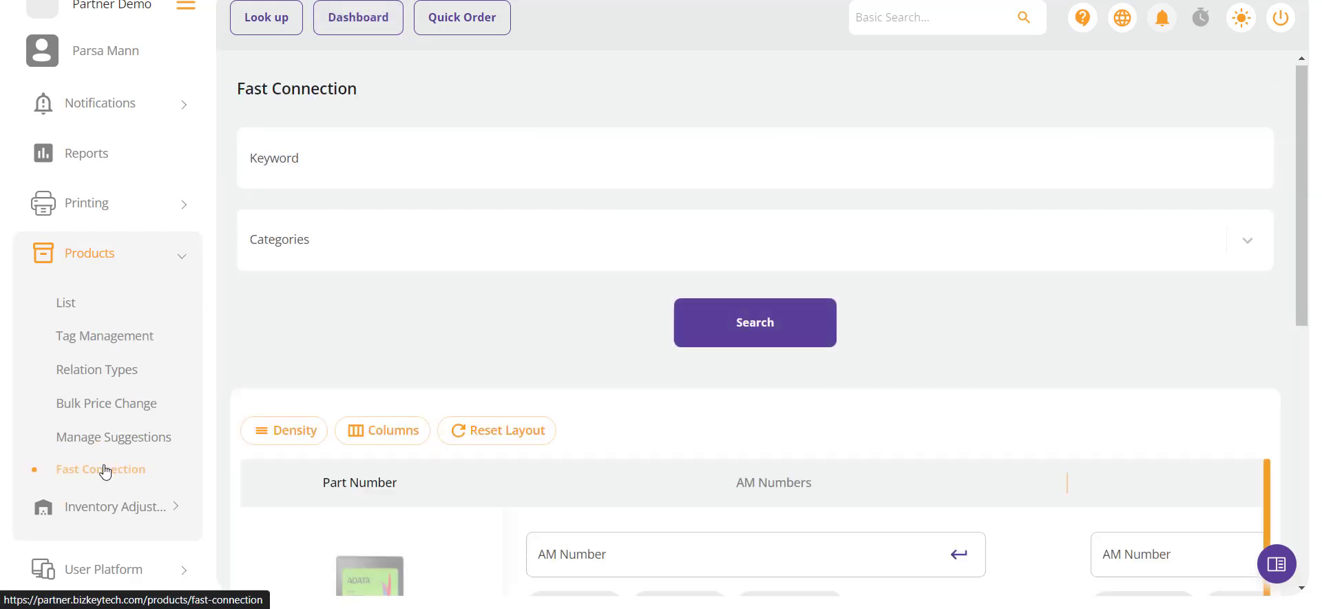
scroll(563, 377, down, 4)
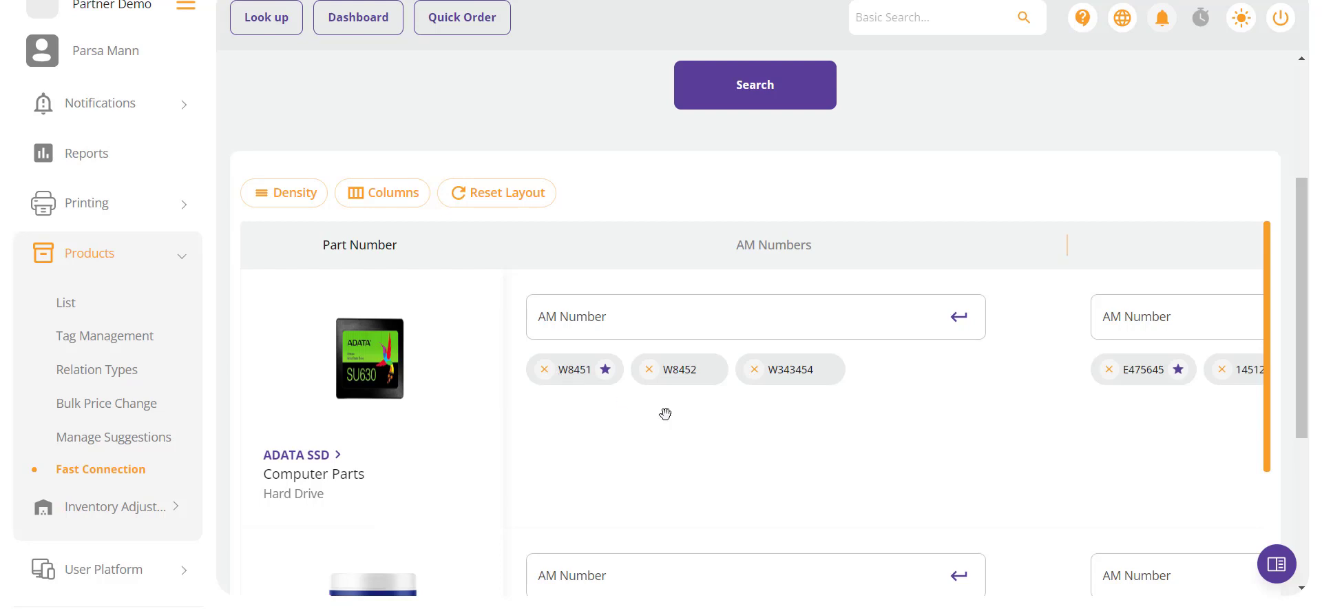
scroll(764, 501, right, 10)
scroll(763, 501, right, 3)
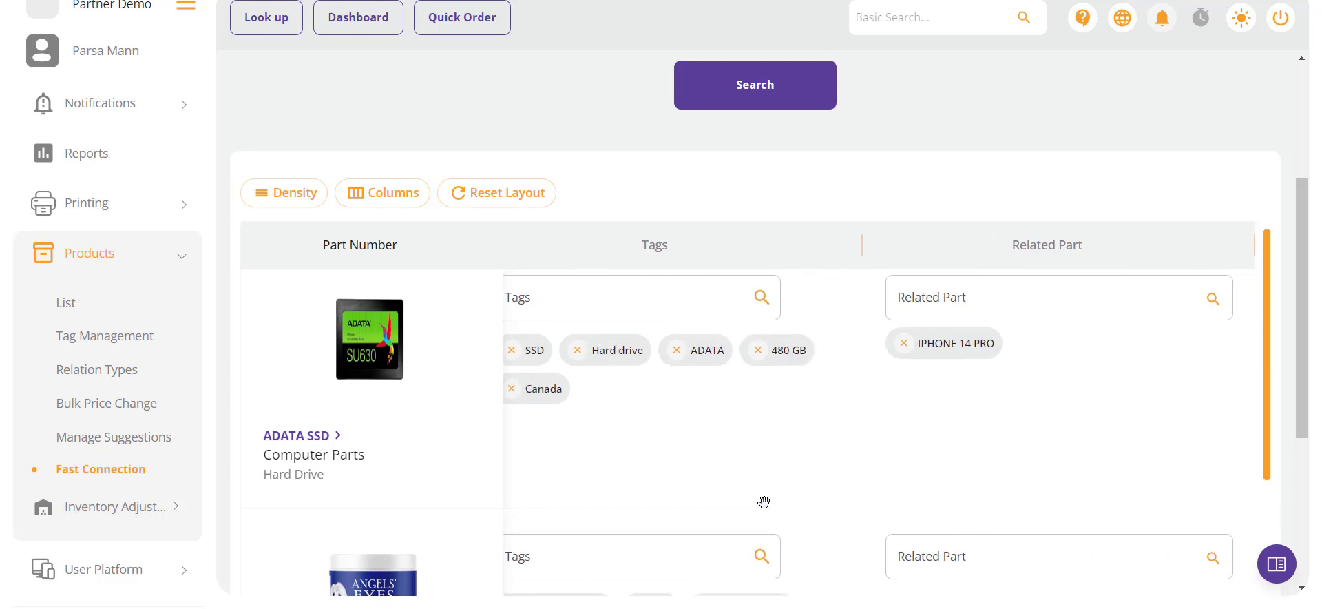
scroll(764, 501, left, 12)
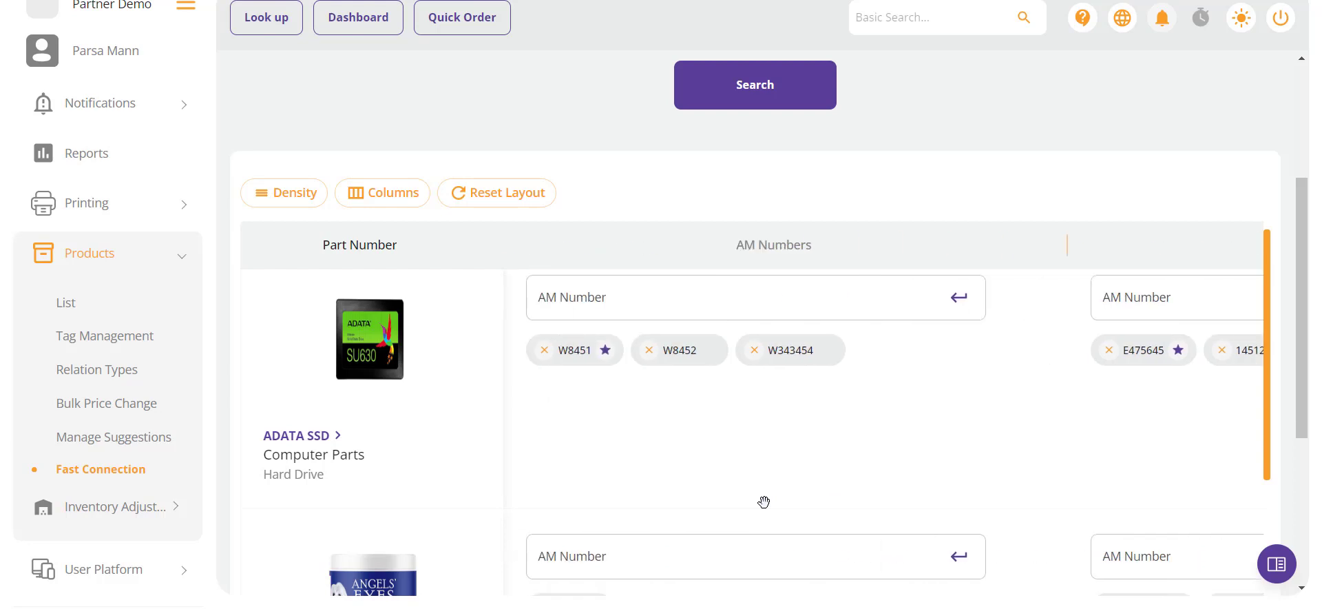
scroll(764, 502, up, 1)
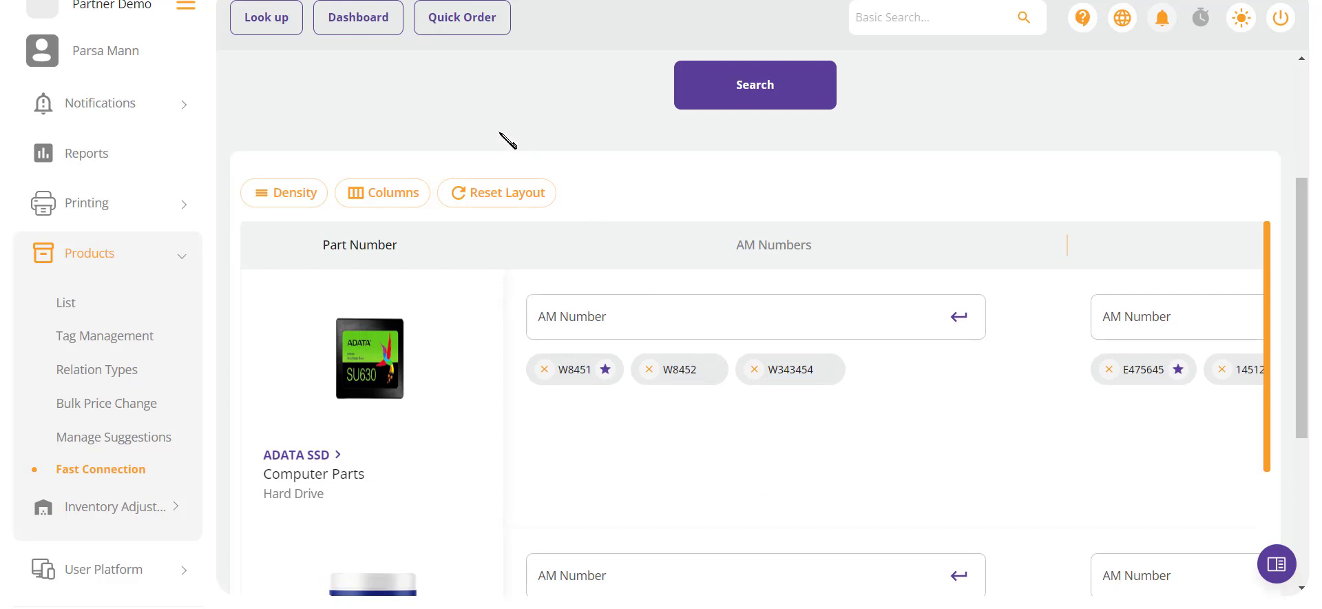
scroll(506, 137, up, 4)
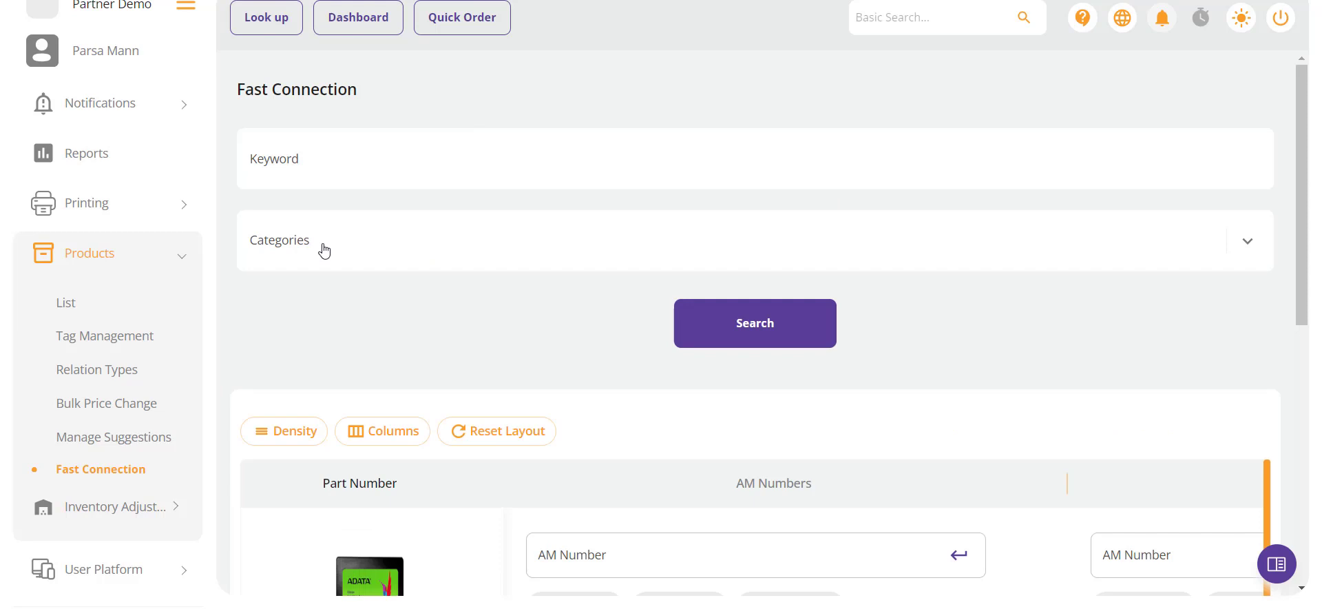
scroll(380, 316, down, 3)
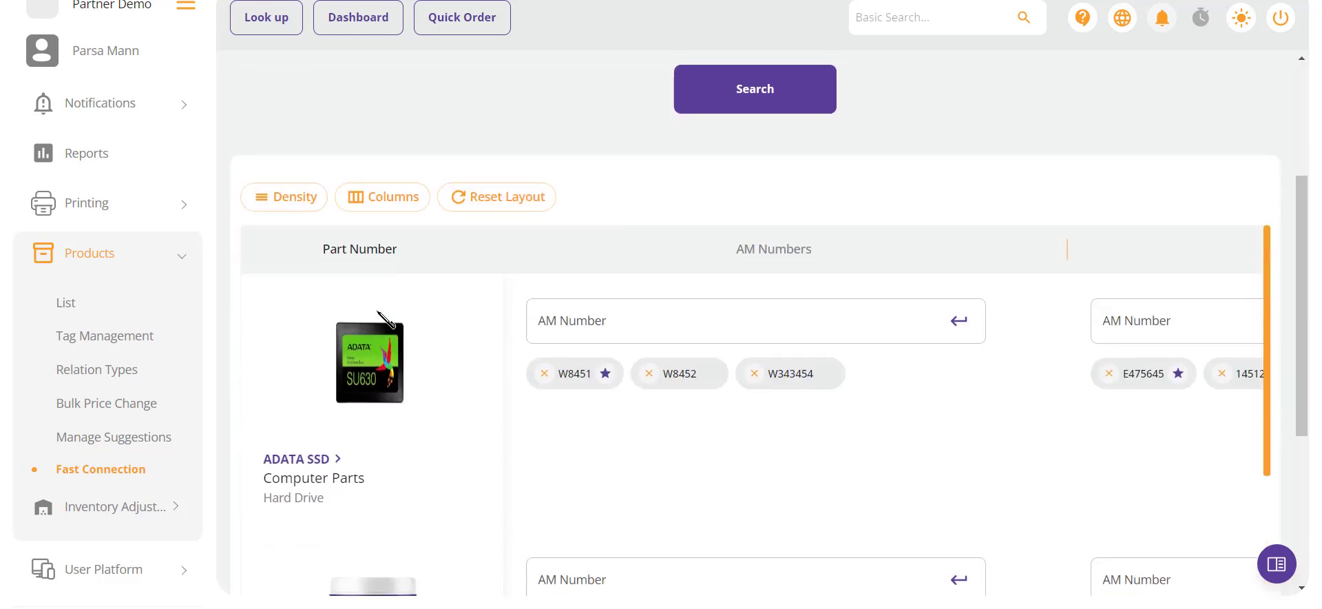
click(552, 320)
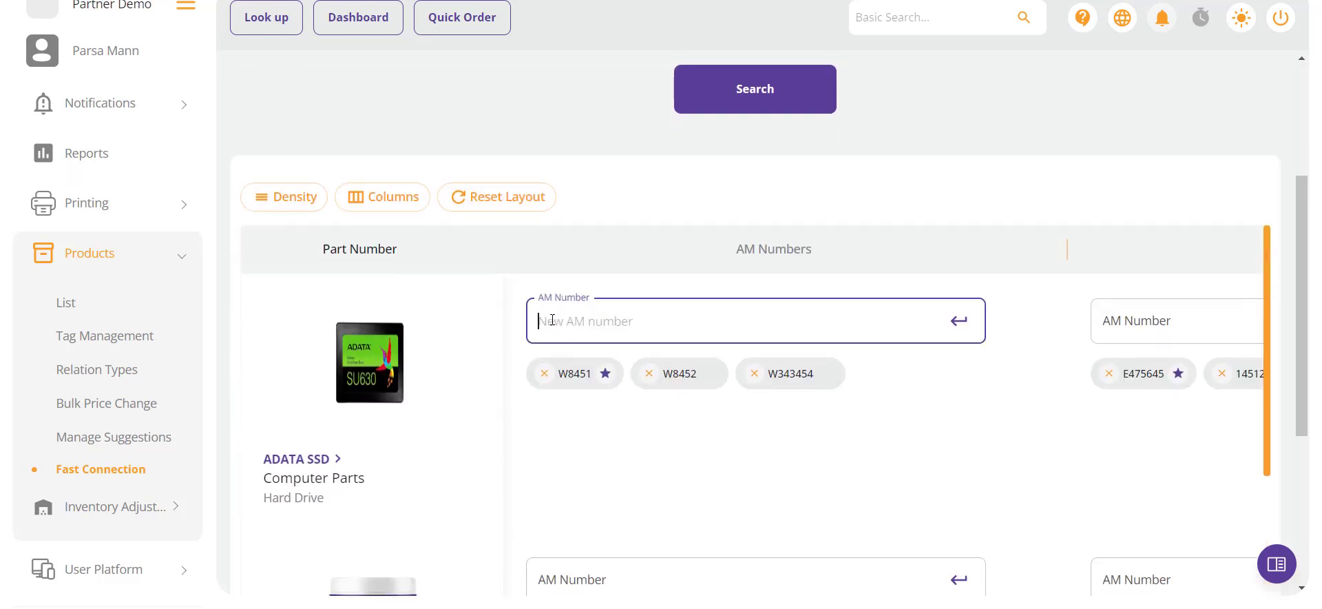
text(11111111111)
key(Return)
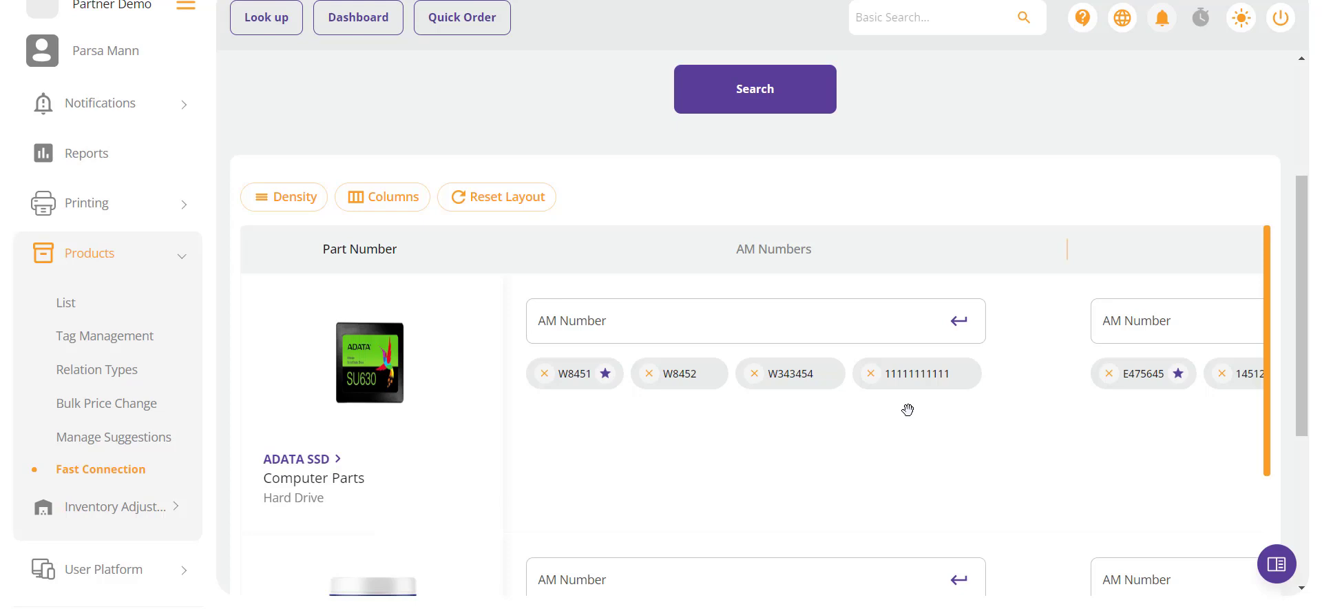
click(961, 374)
click(871, 375)
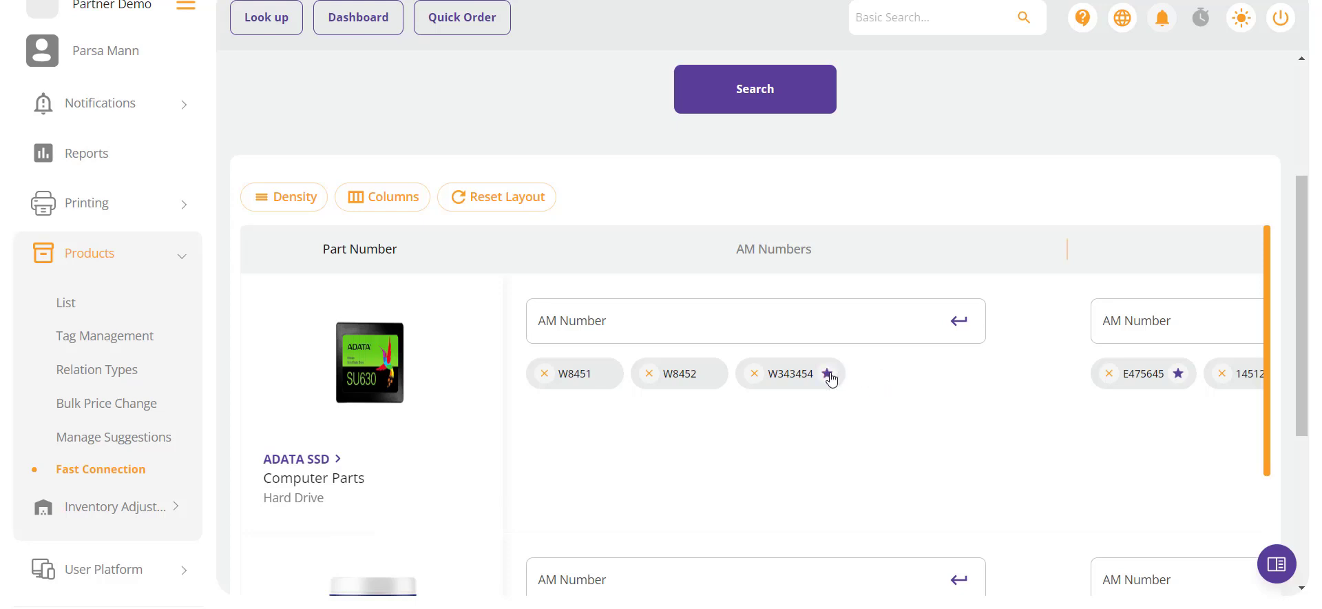
click(828, 372)
Step: Add 1tbb as a new tag to the ADATA SSD and remove that tag again
scroll(844, 405, right, 3)
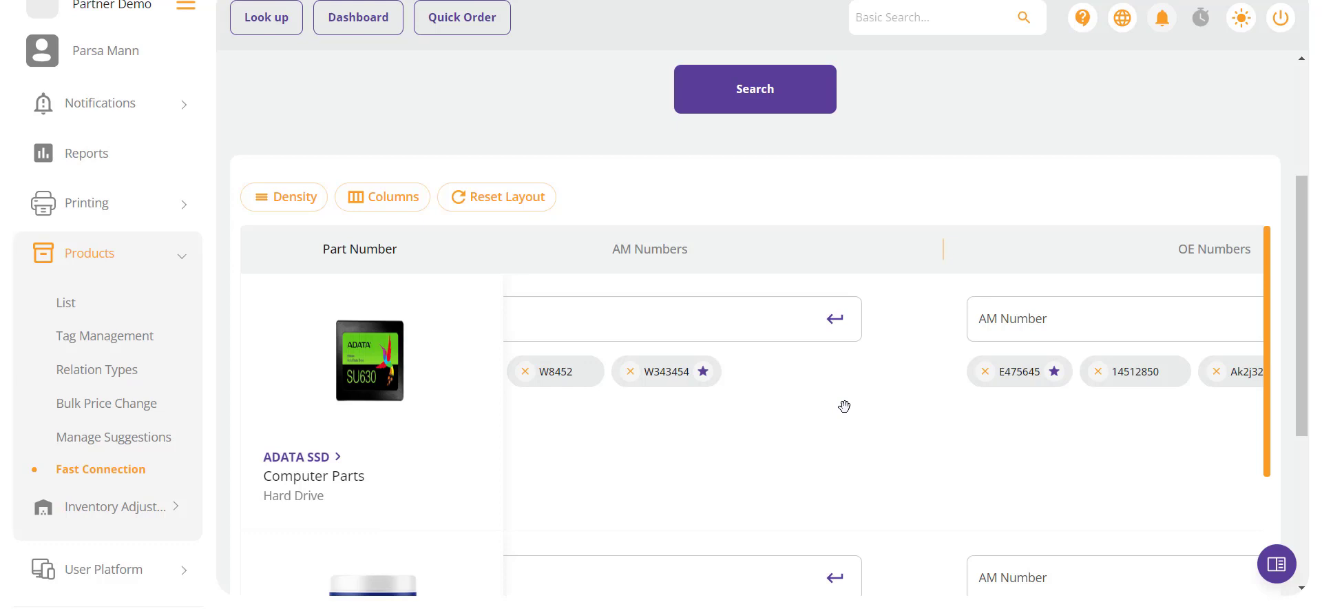
scroll(844, 406, right, 2)
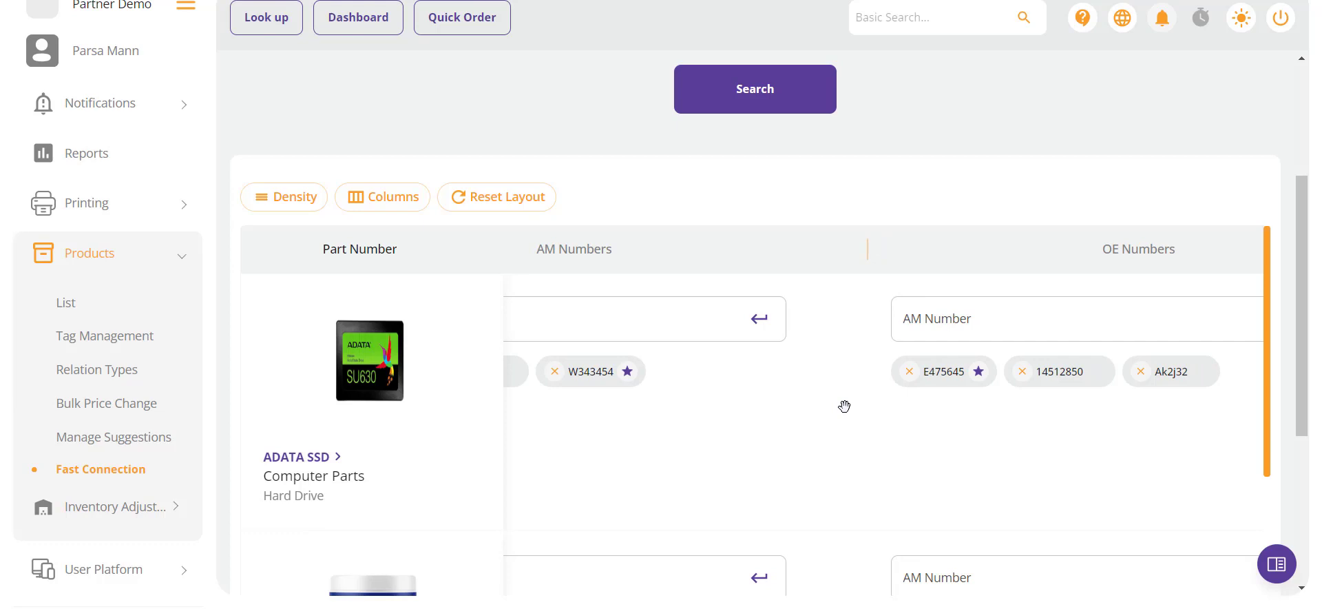
scroll(844, 405, right, 10)
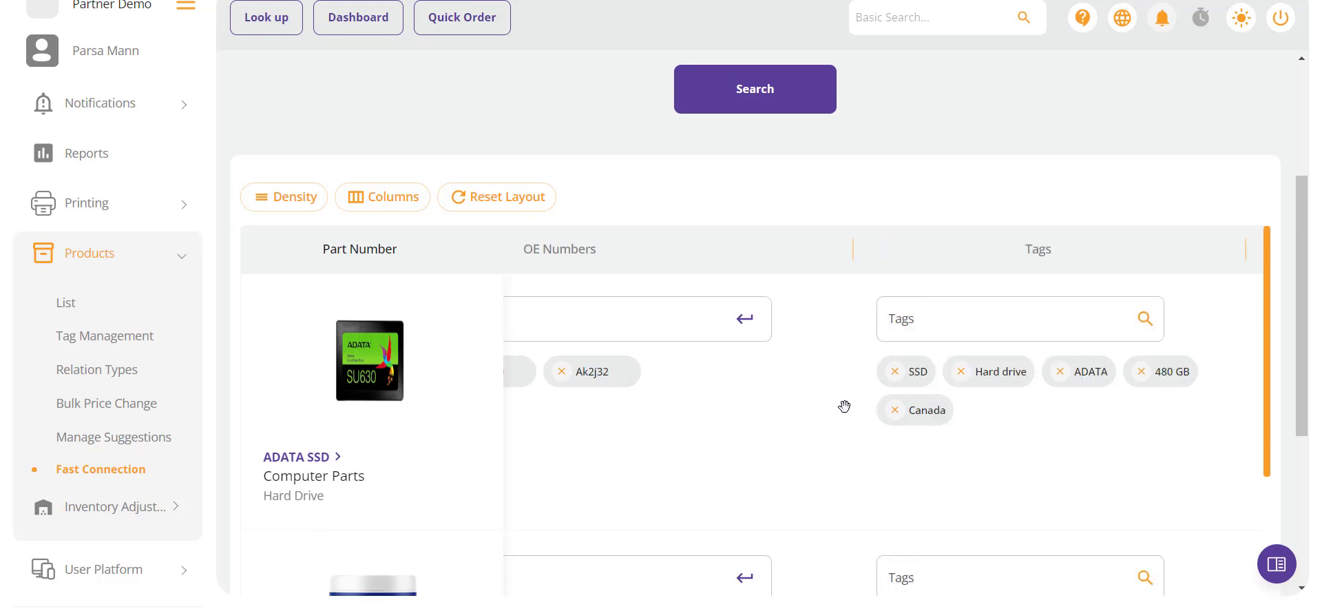
click(910, 321)
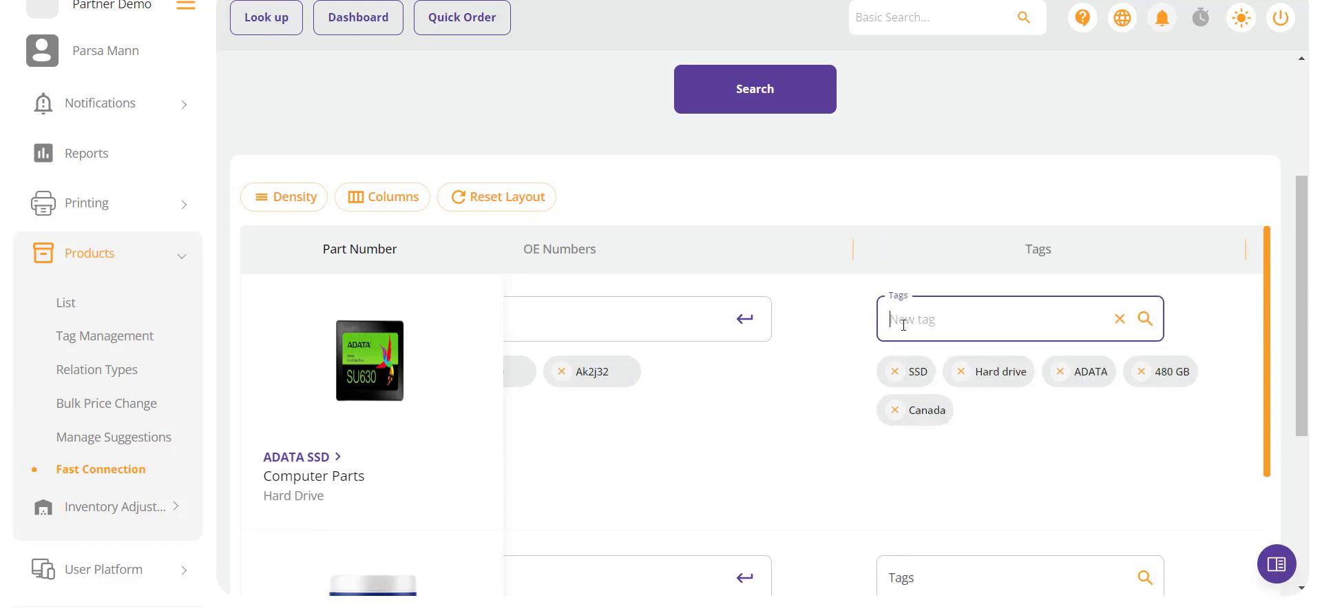
text(1tb)
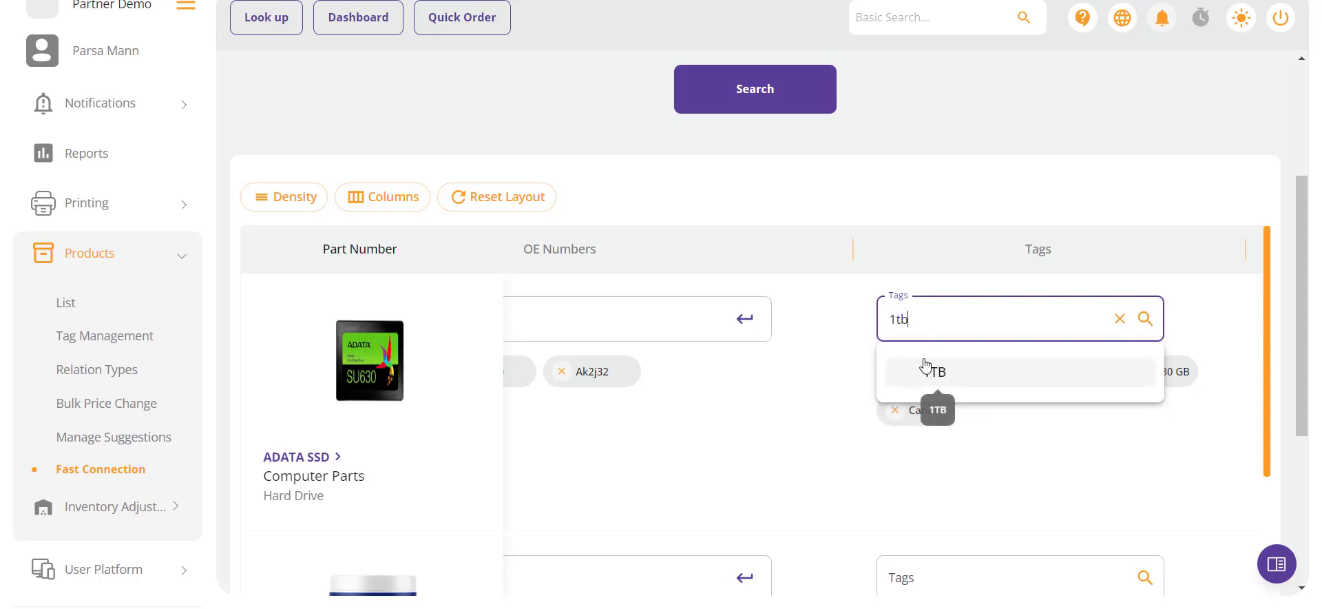
text(b)
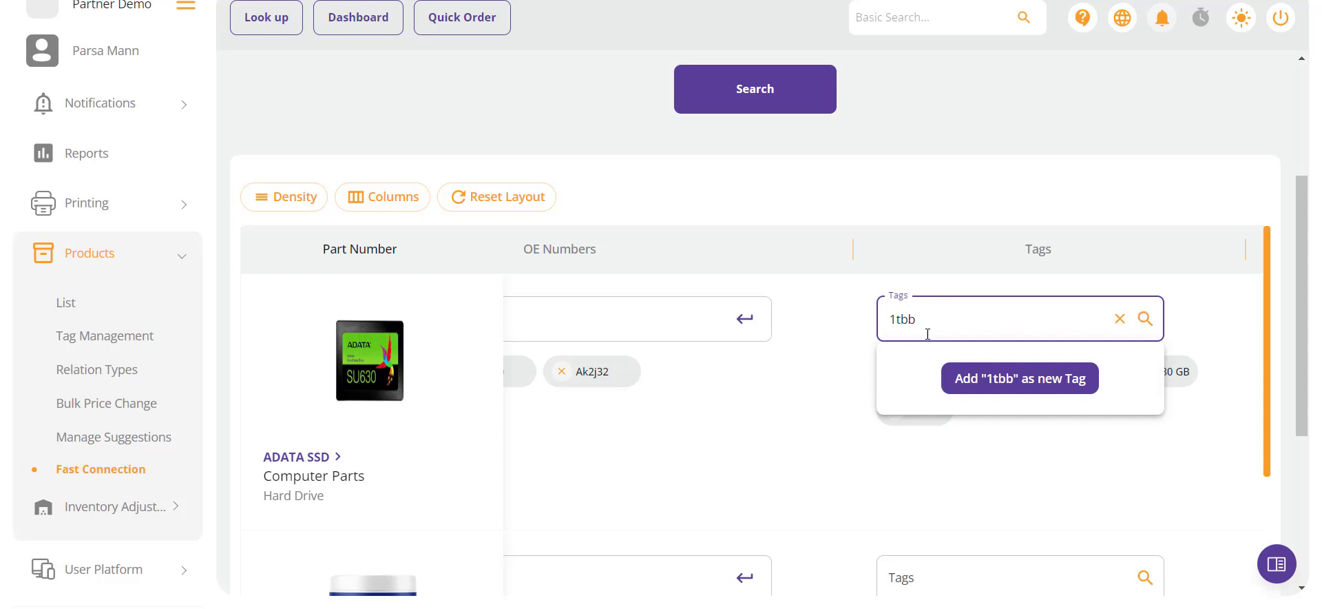
click(957, 388)
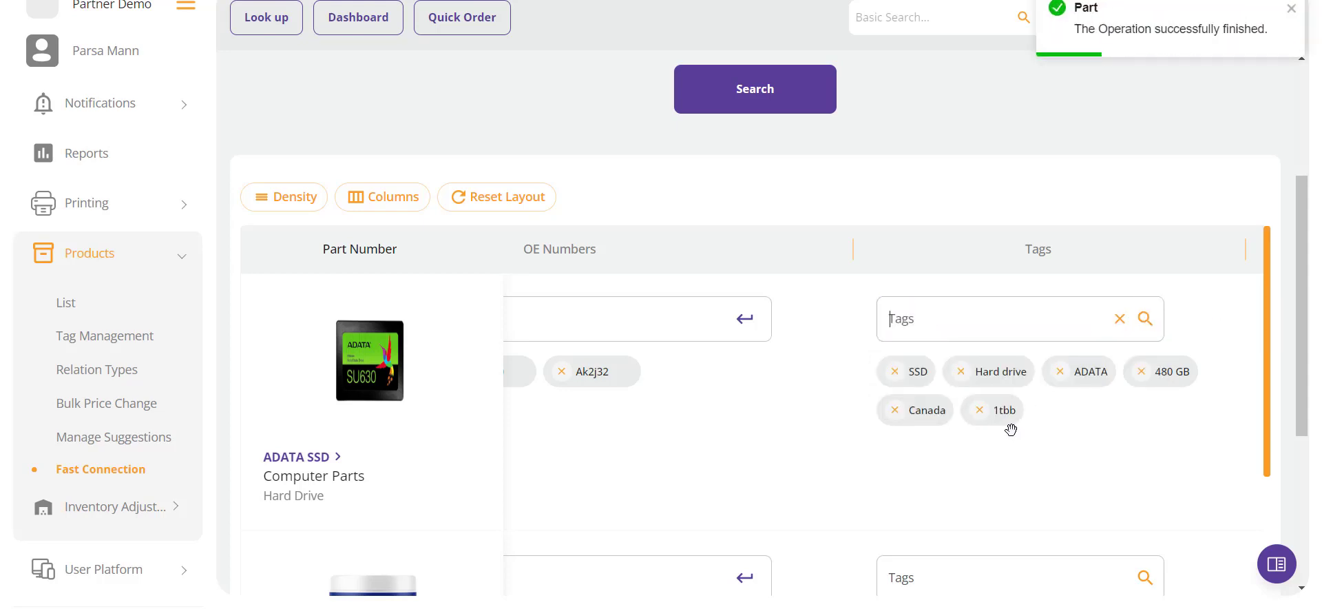
click(980, 411)
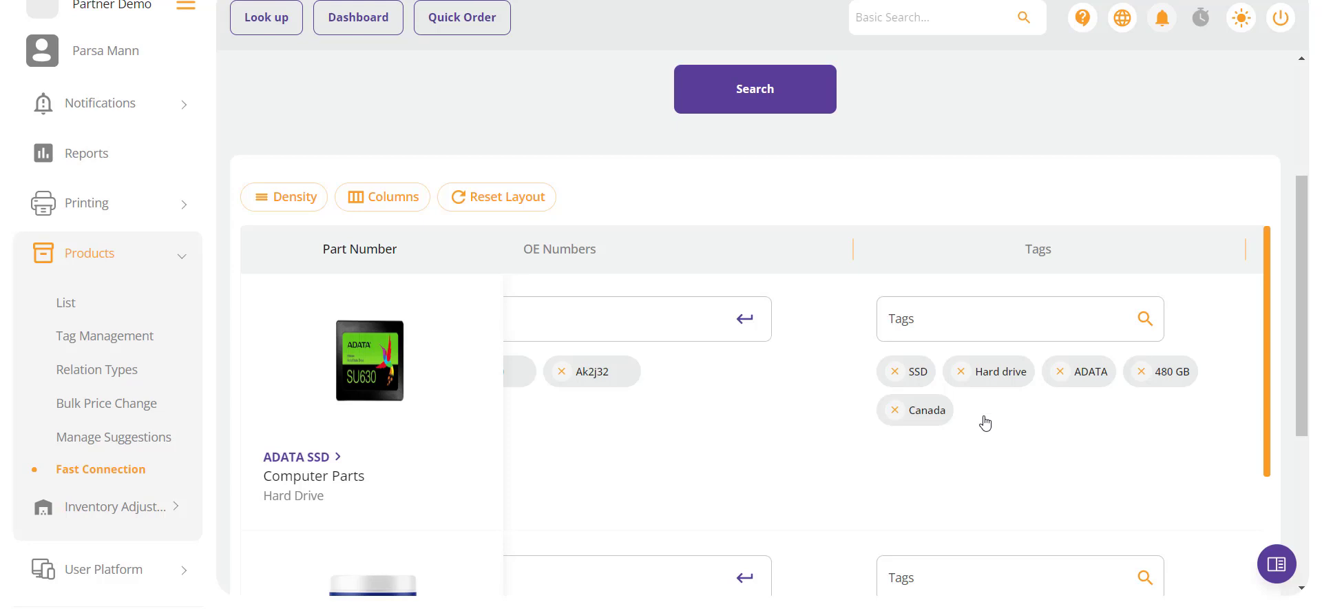
Step: Add TV001 as a related part of the ADATA SSD and remove that connection again
scroll(985, 423, right, 5)
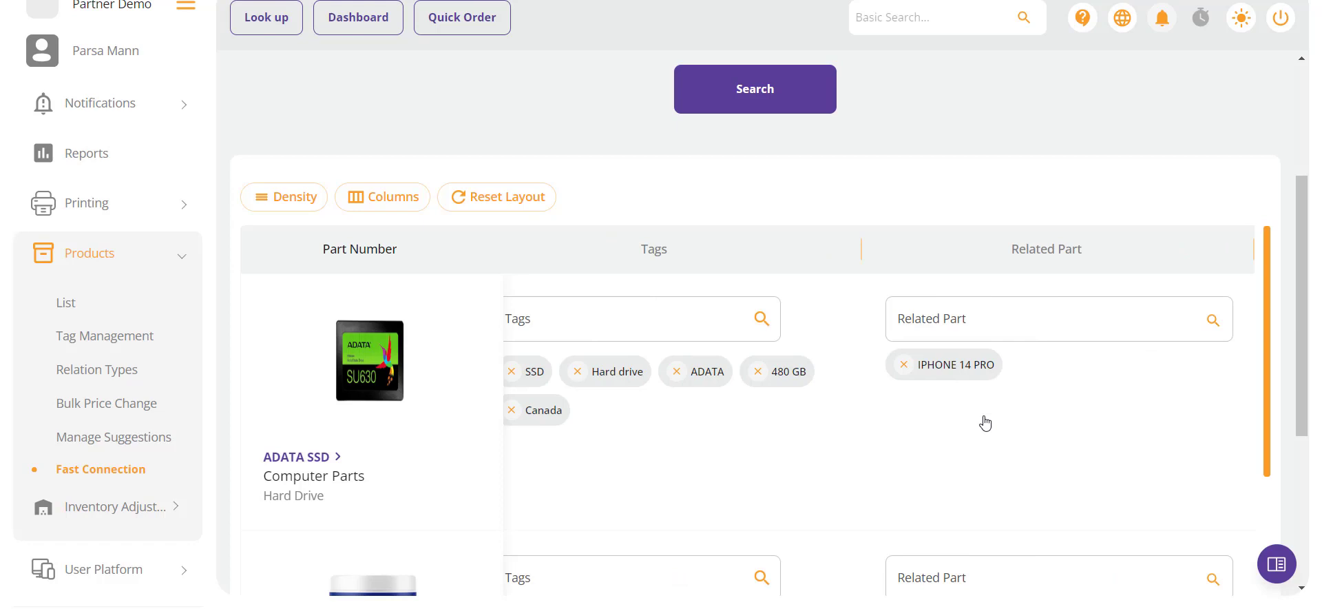
click(1001, 334)
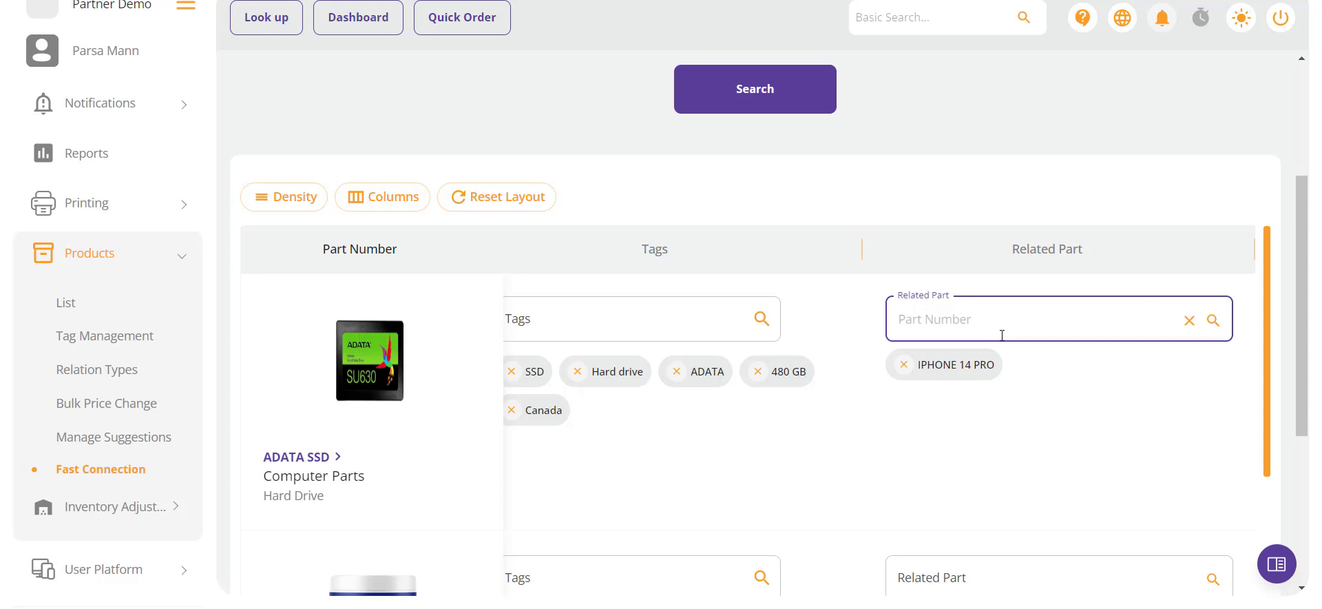
text(tv)
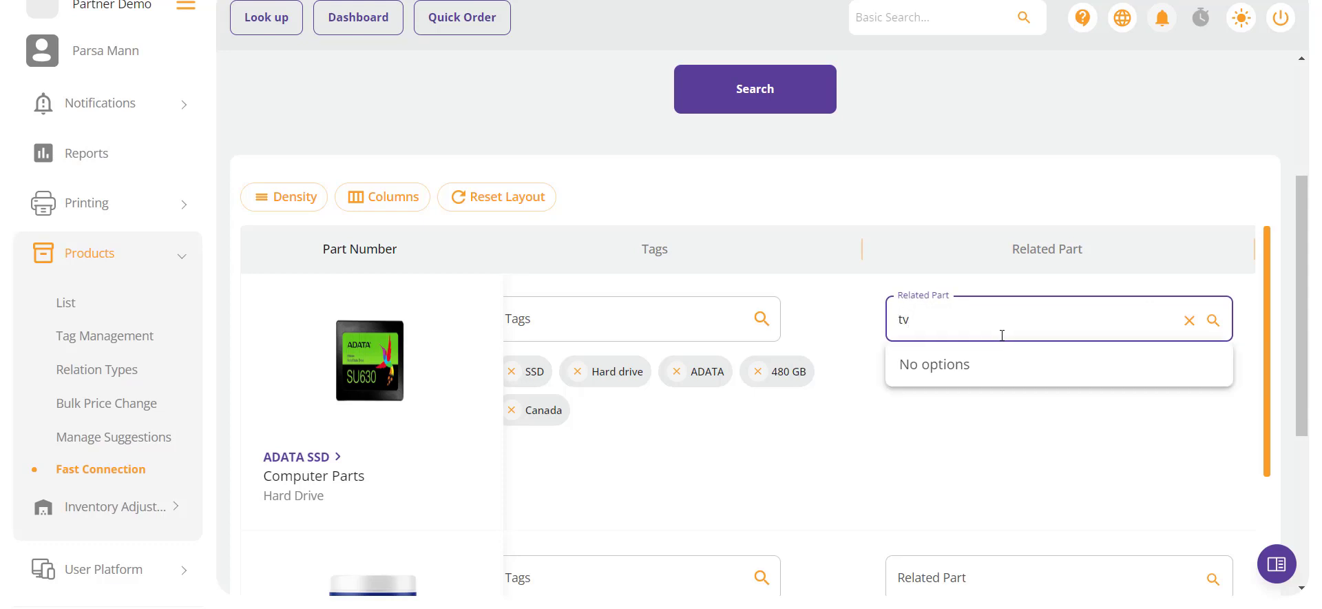
text(00)
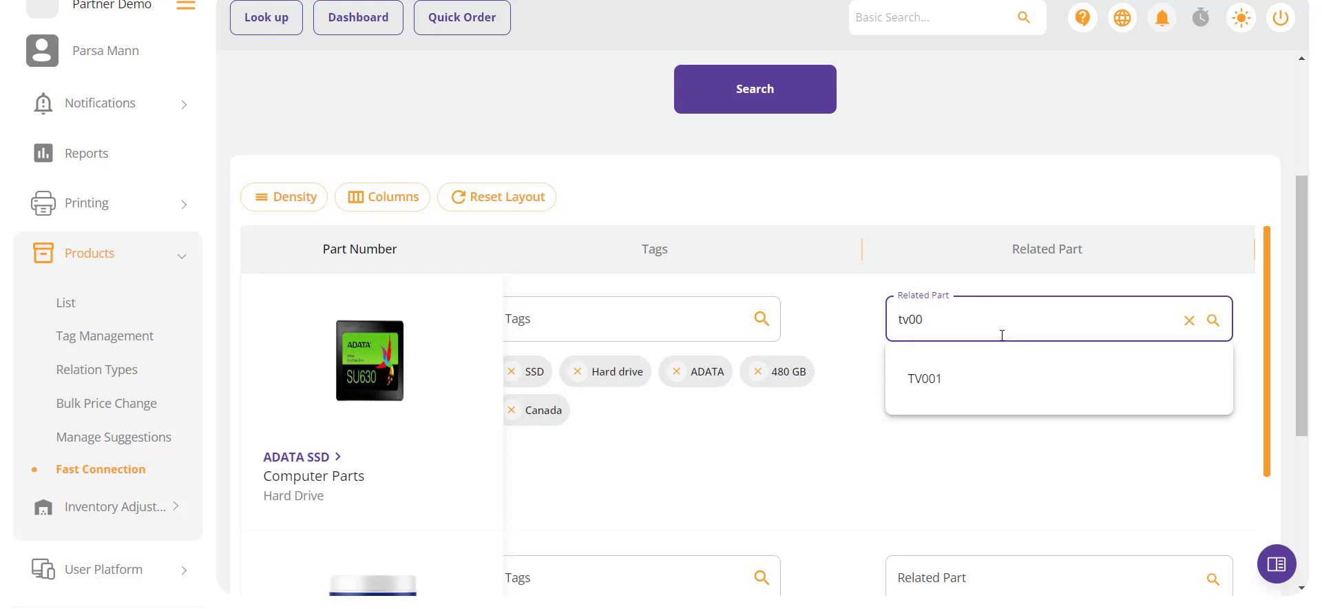
click(972, 380)
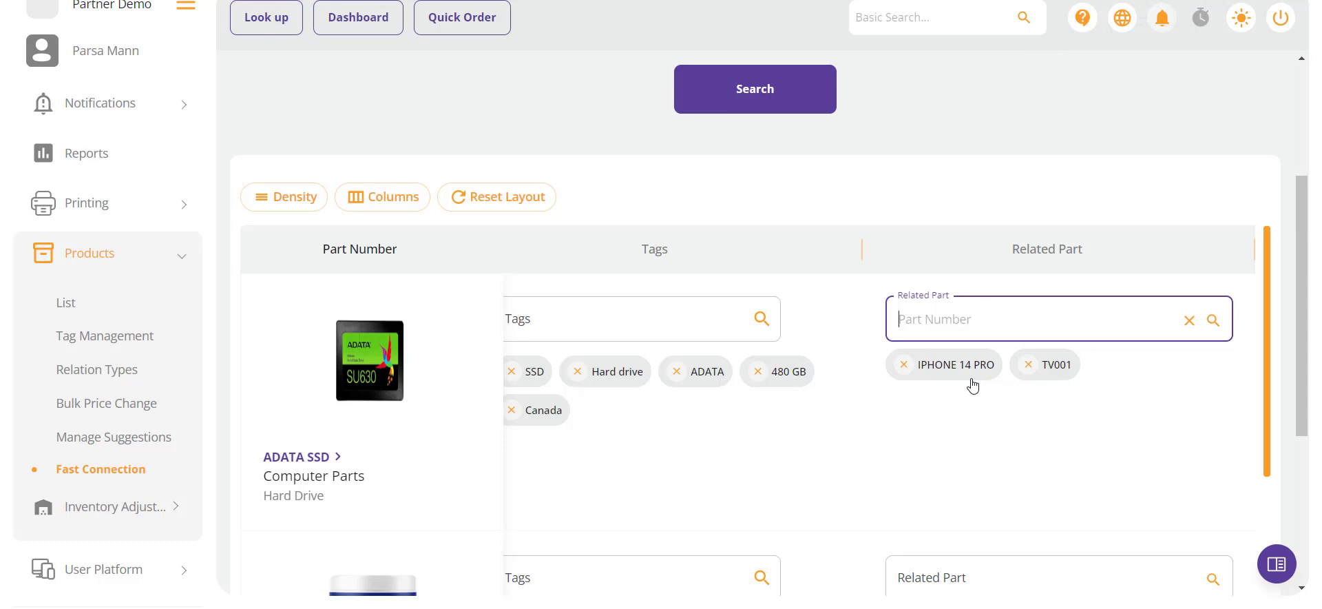
click(1029, 365)
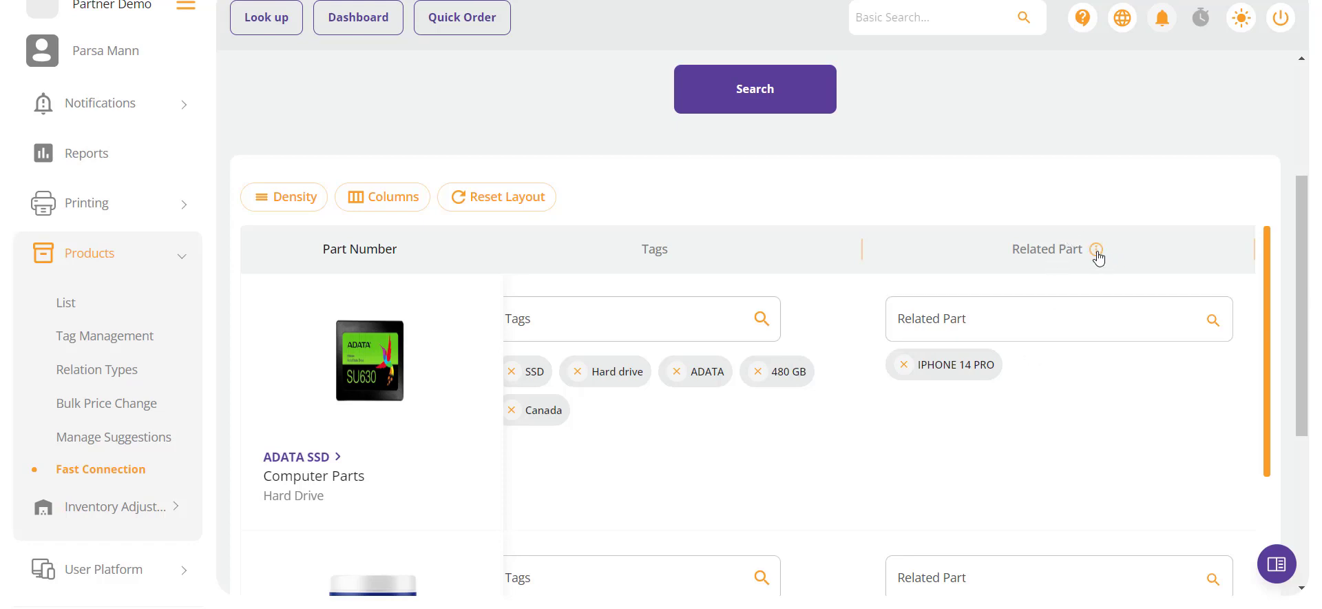
Step: Hide the Related Part column and pin the Tags column to the right side of the table
click(1095, 250)
click(1037, 295)
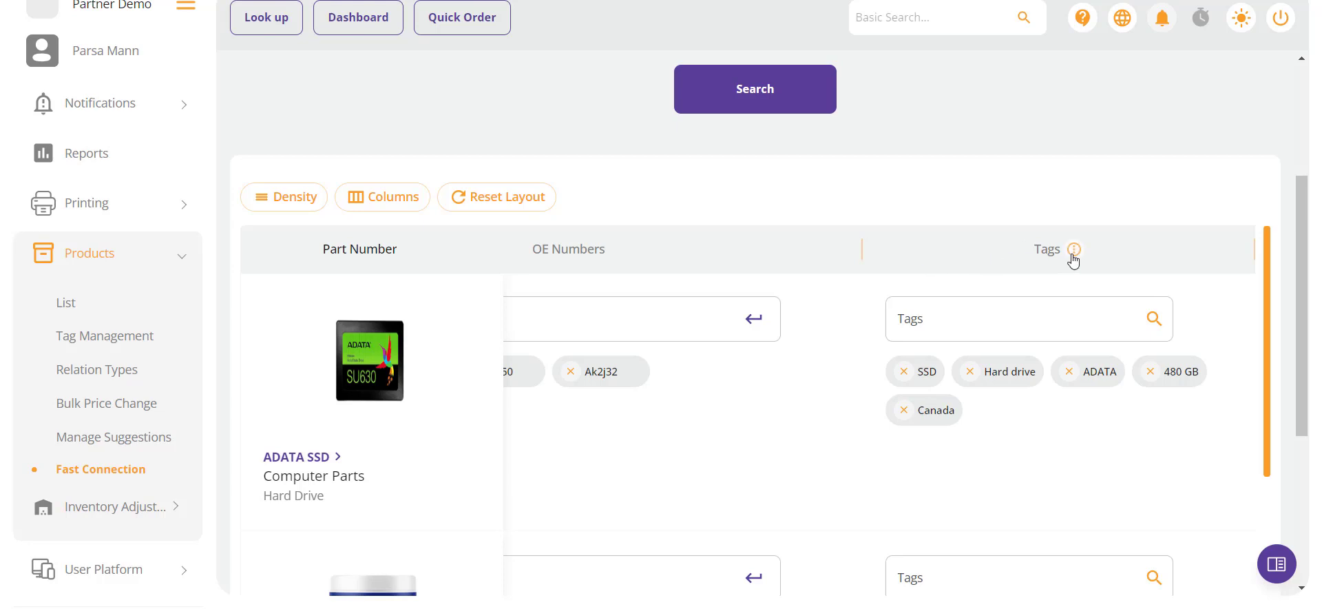
click(1073, 253)
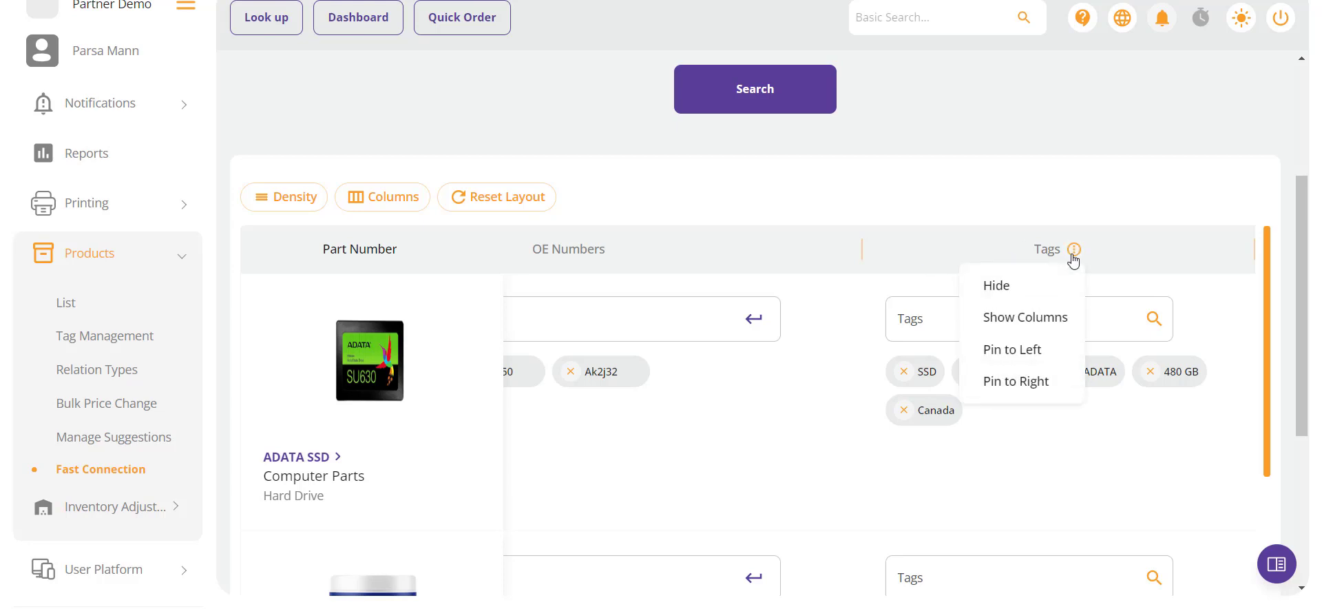
click(1009, 379)
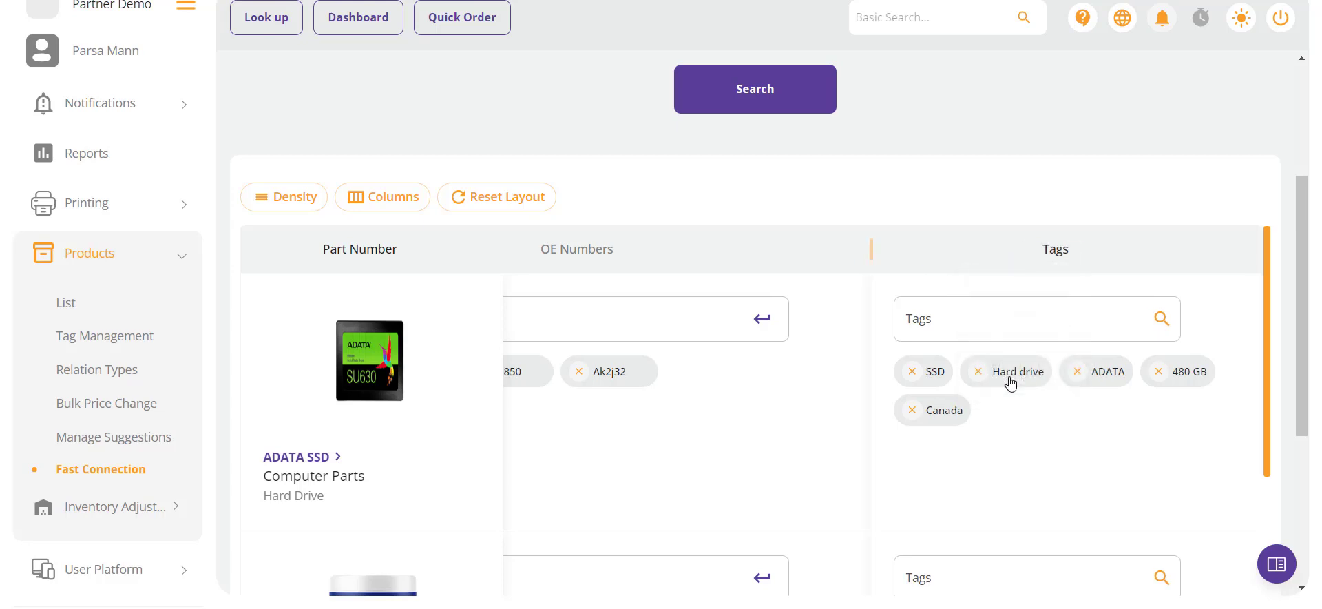